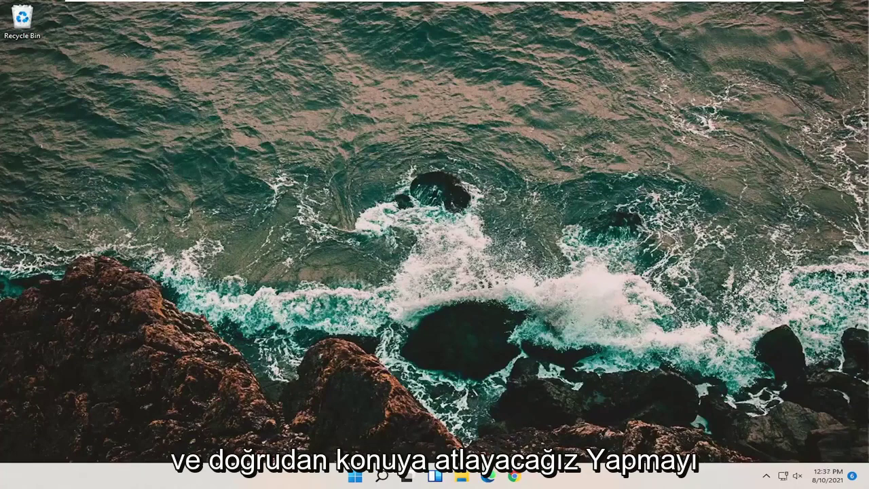
Launch Device Manager from a 'device manager' search and expand Universal Serial Bus controllers
{"action": "left_click", "coordinate": [381, 477]}
{"action": "type", "text": "device"}
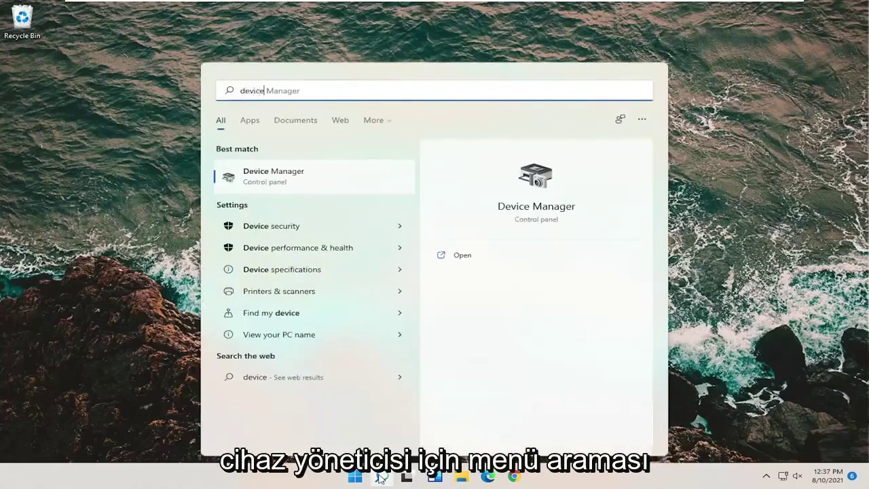
{"action": "type", "text": " manager"}
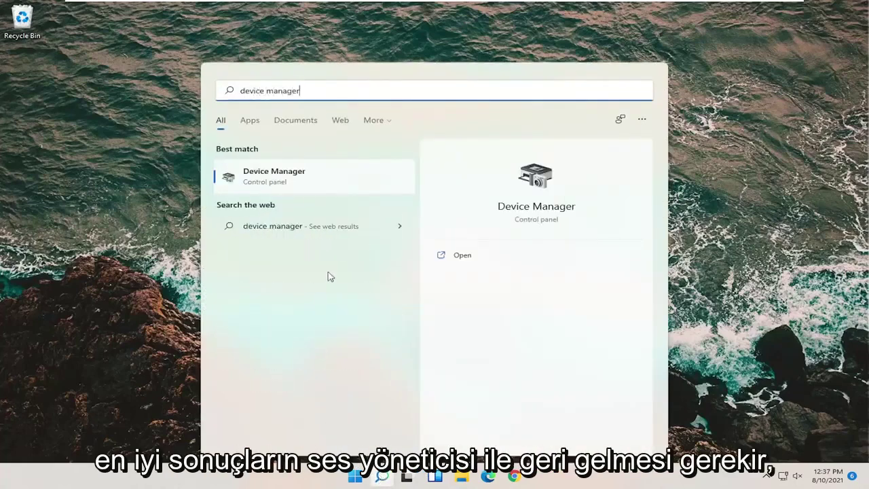
{"action": "left_click", "coordinate": [291, 182]}
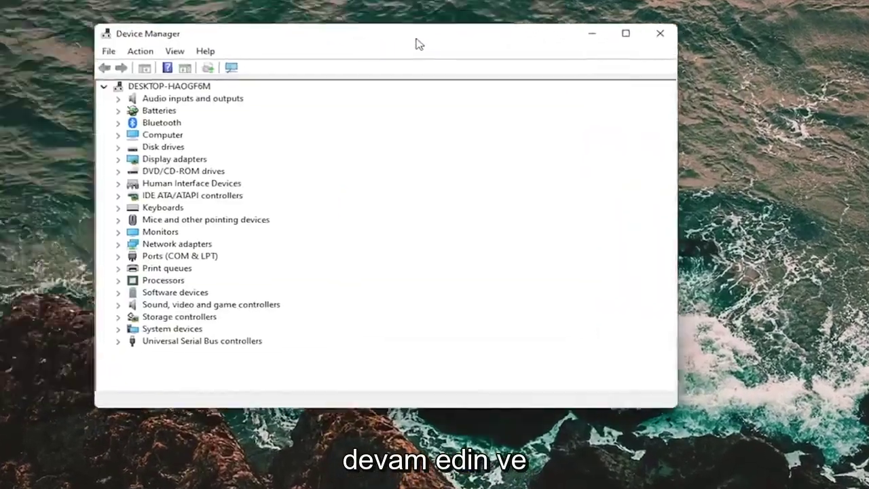
{"action": "left_click_drag", "start_coordinate": [419, 44], "coordinate": [486, 56]}
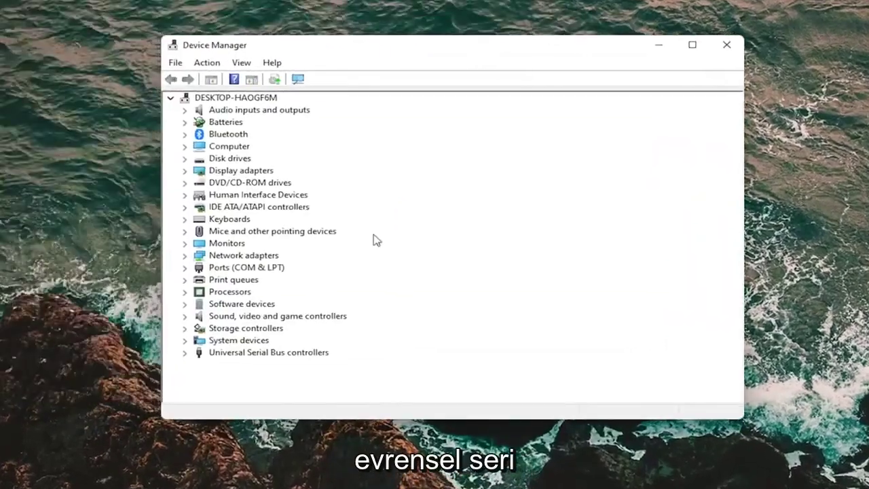
{"action": "left_click", "coordinate": [242, 353]}
{"action": "double_click", "coordinate": [264, 352]}
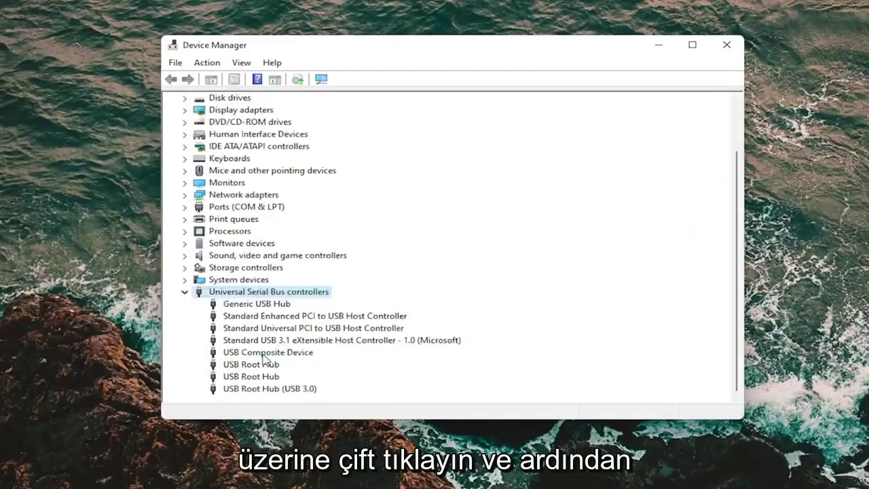
Reinstall the Generic USB Hub driver, picking it from the compatible drivers on this computer
{"action": "right_click", "coordinate": [247, 307]}
{"action": "left_click", "coordinate": [291, 312]}
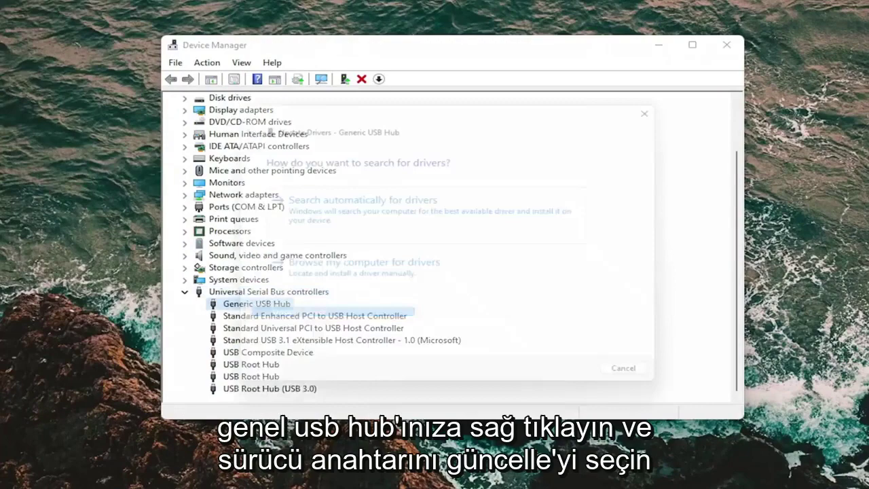
{"action": "left_click", "coordinate": [327, 291]}
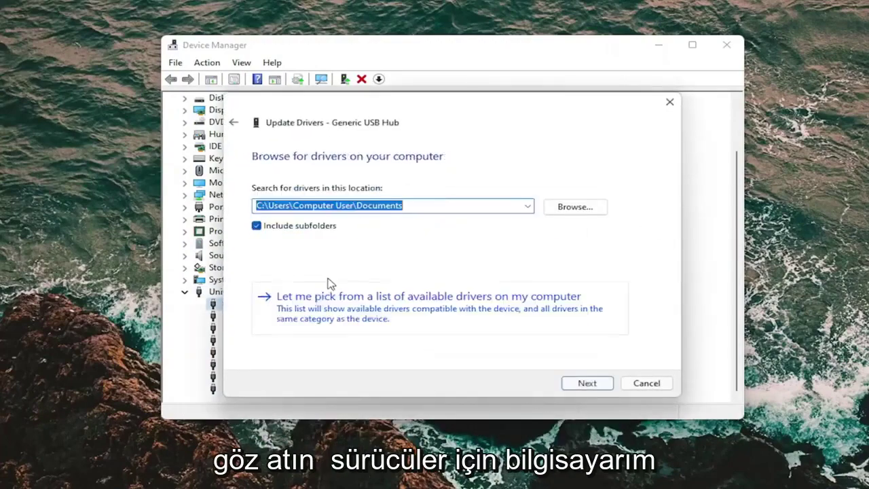
{"action": "left_click", "coordinate": [234, 122]}
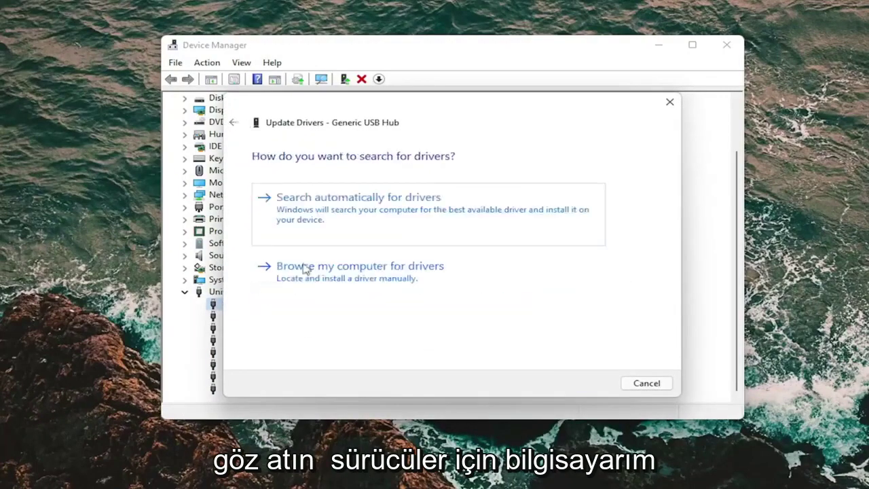
{"action": "left_click", "coordinate": [341, 285]}
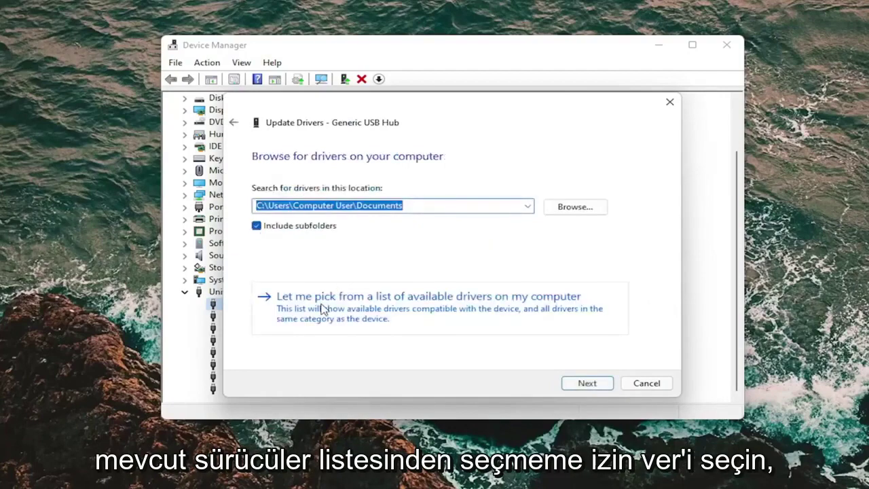
{"action": "left_click", "coordinate": [423, 311]}
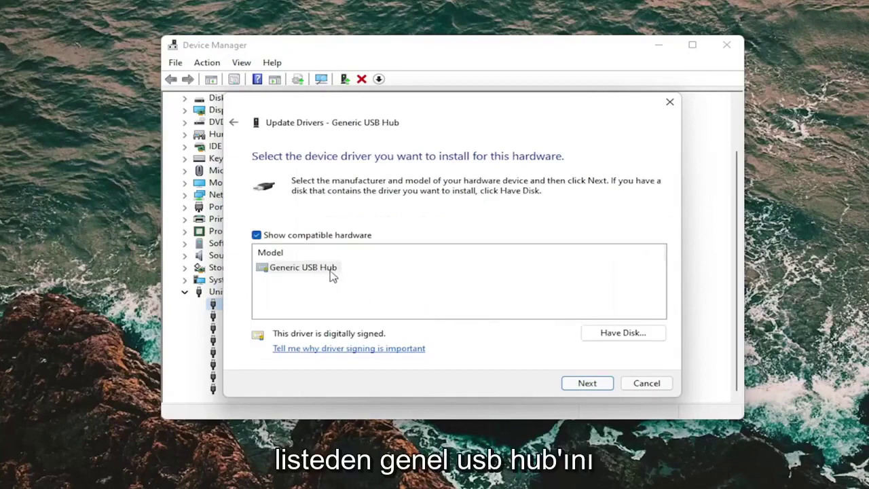
{"action": "left_click", "coordinate": [593, 383]}
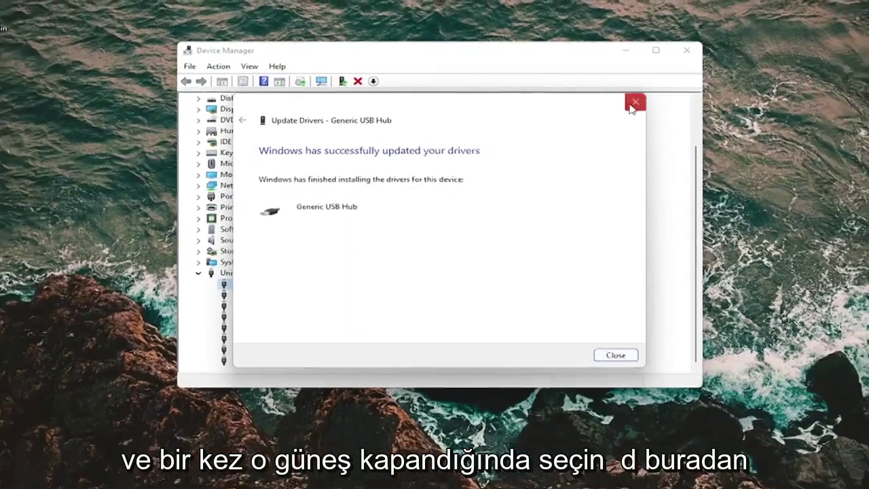
Close the driver wizard and Device Manager, then search Windows for 'control pa'
{"action": "left_click", "coordinate": [669, 102]}
{"action": "left_click", "coordinate": [661, 54]}
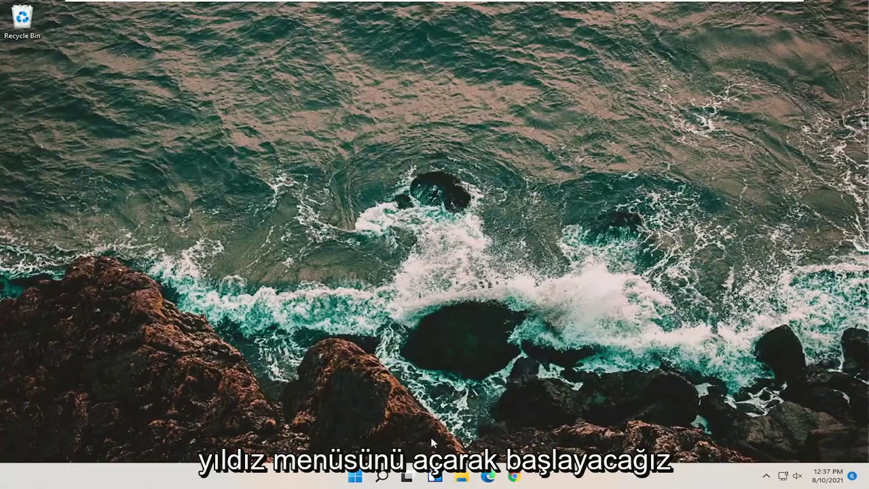
{"action": "left_click", "coordinate": [381, 476]}
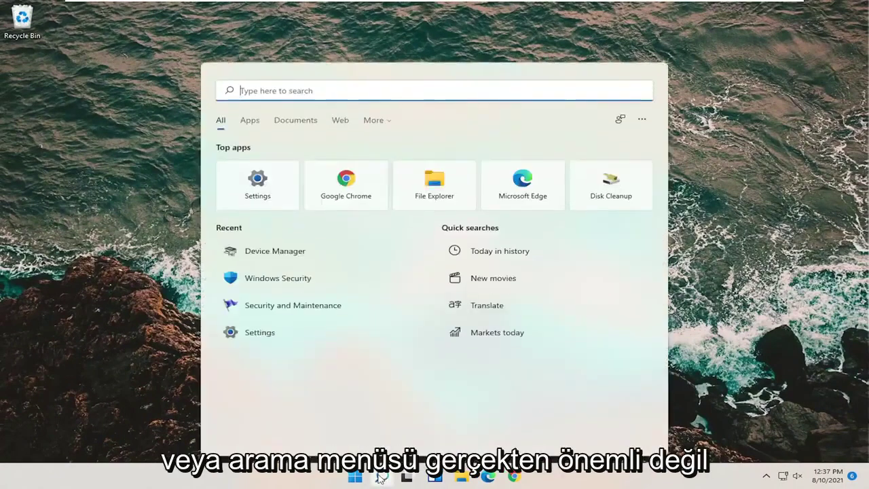
{"action": "type", "text": "control"}
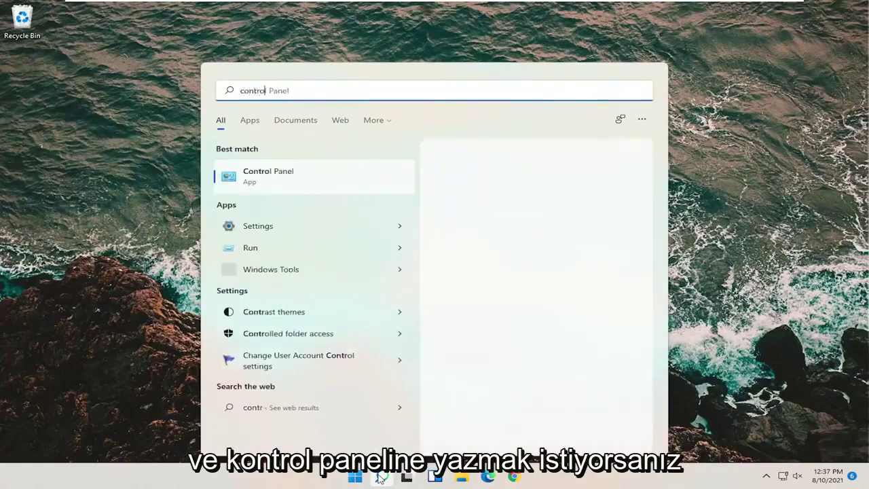
{"action": "type", "text": " pa"}
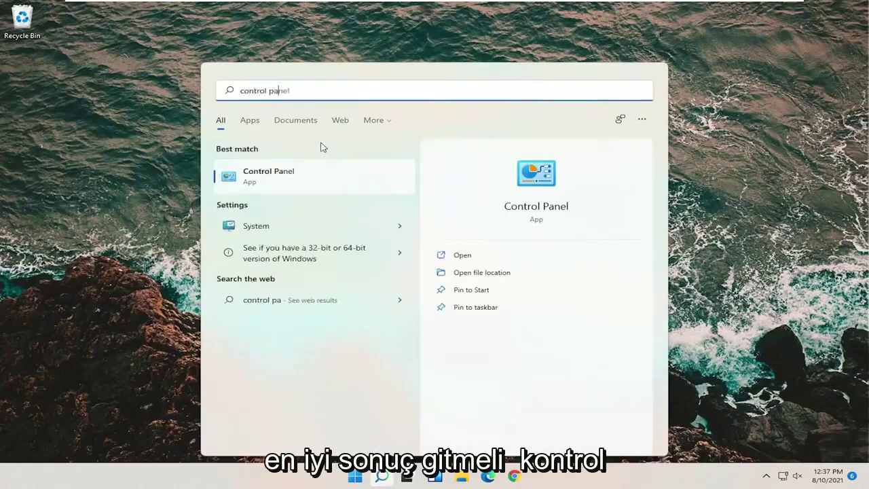
Open the Balanced plan's advanced power settings from Power Options in large-icon Control Panel
{"action": "left_click", "coordinate": [287, 182]}
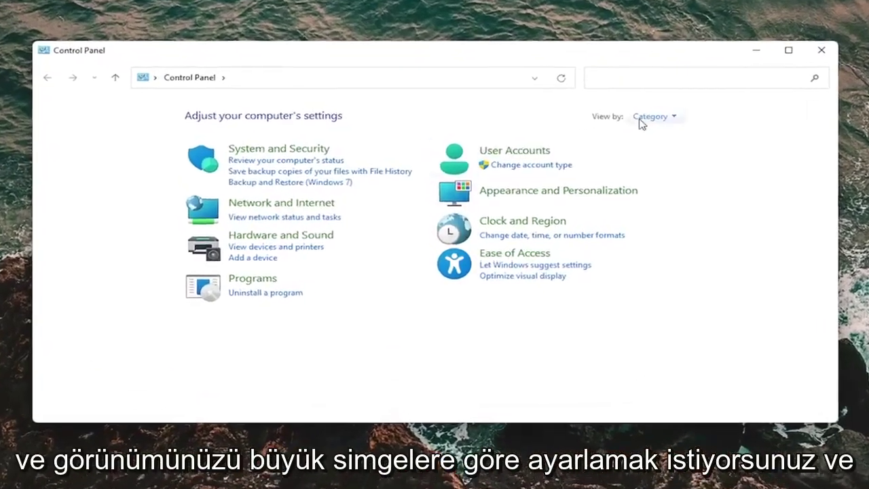
{"action": "left_click", "coordinate": [631, 132]}
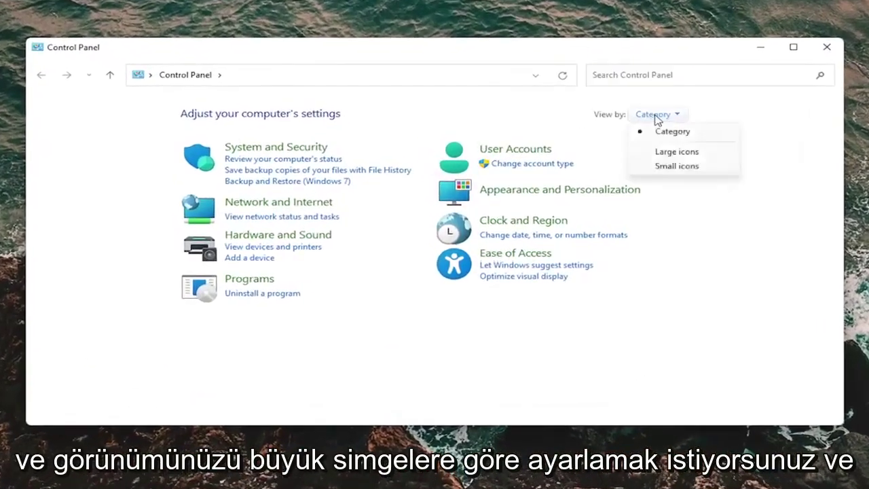
{"action": "left_click", "coordinate": [664, 153]}
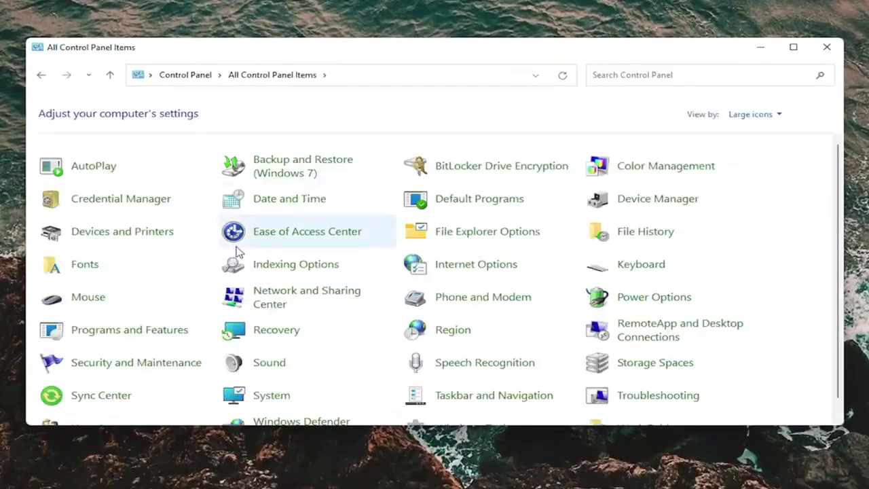
{"action": "left_click", "coordinate": [687, 299]}
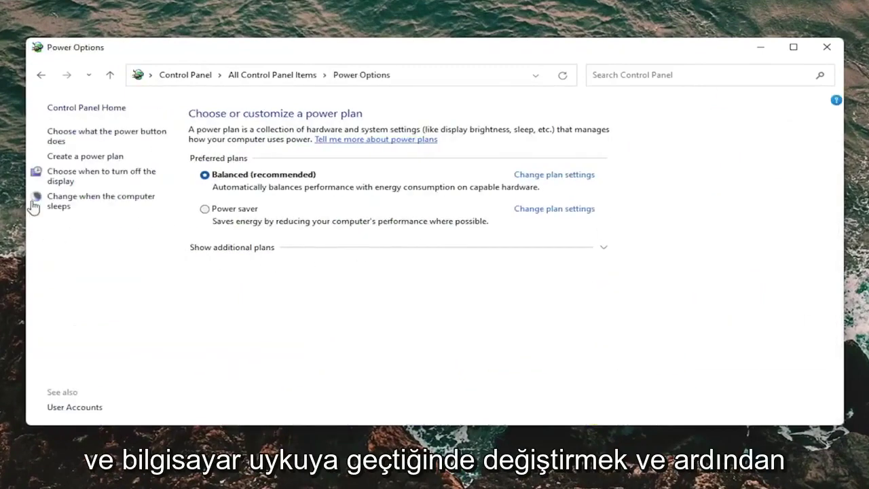
{"action": "left_click", "coordinate": [51, 203]}
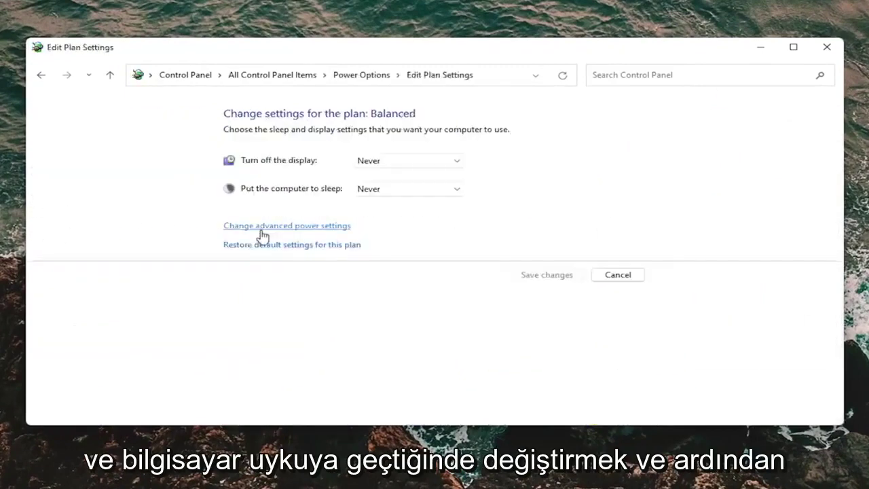
{"action": "left_click", "coordinate": [293, 235]}
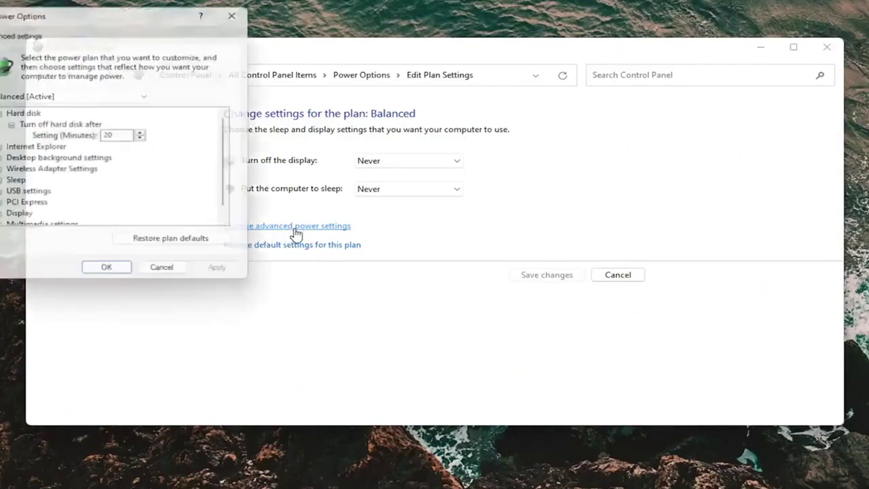
Set USB selective suspend to Disabled, apply it, and close the plan settings
{"action": "left_click_drag", "start_coordinate": [133, 17], "coordinate": [429, 58]}
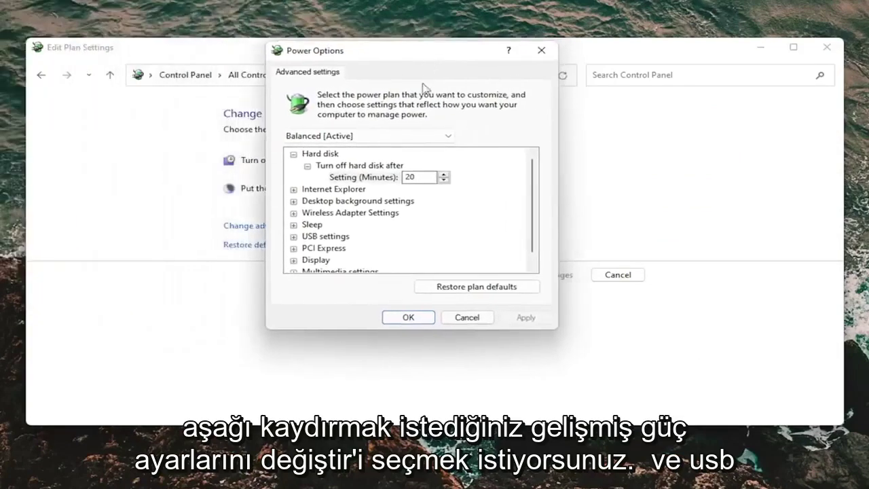
{"action": "scroll", "coordinate": [440, 222], "scroll_direction": "down", "scroll_amount": 1}
{"action": "left_click", "coordinate": [293, 224]}
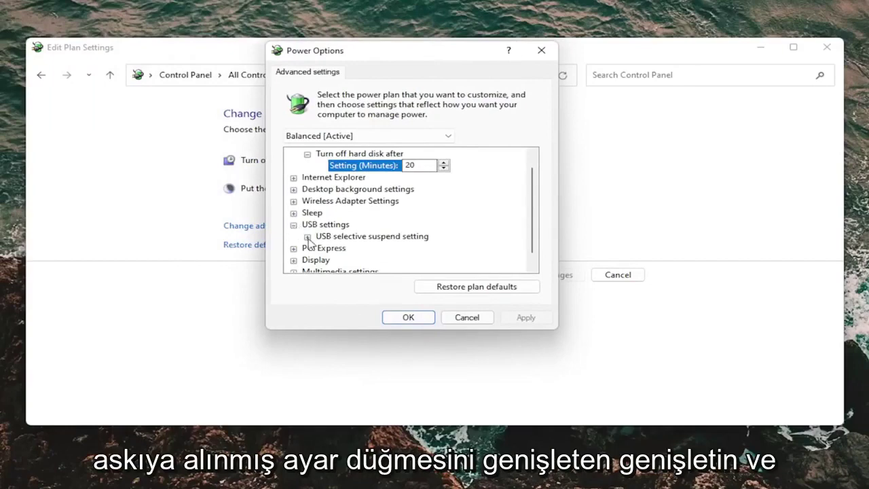
{"action": "left_click", "coordinate": [307, 237]}
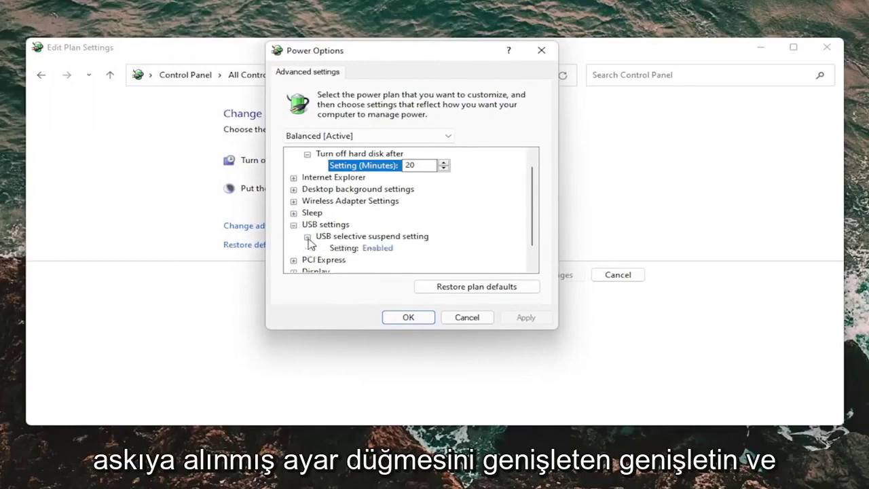
{"action": "left_click", "coordinate": [385, 250]}
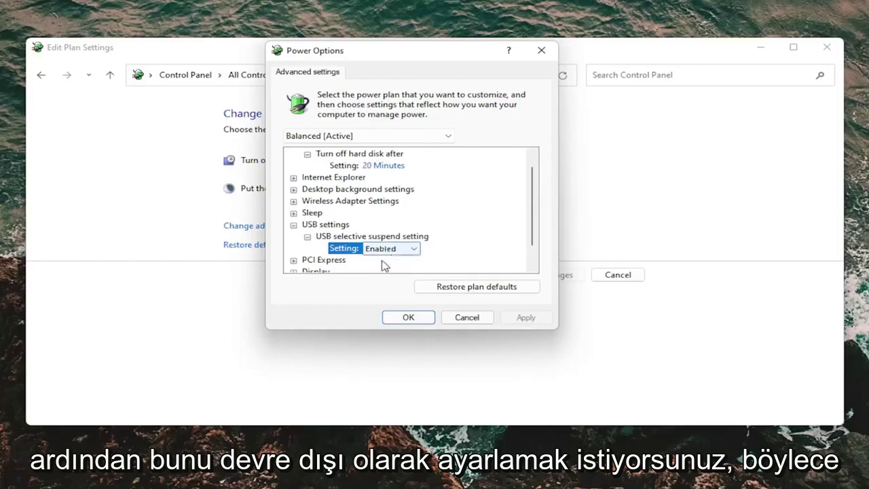
{"action": "left_click", "coordinate": [386, 250]}
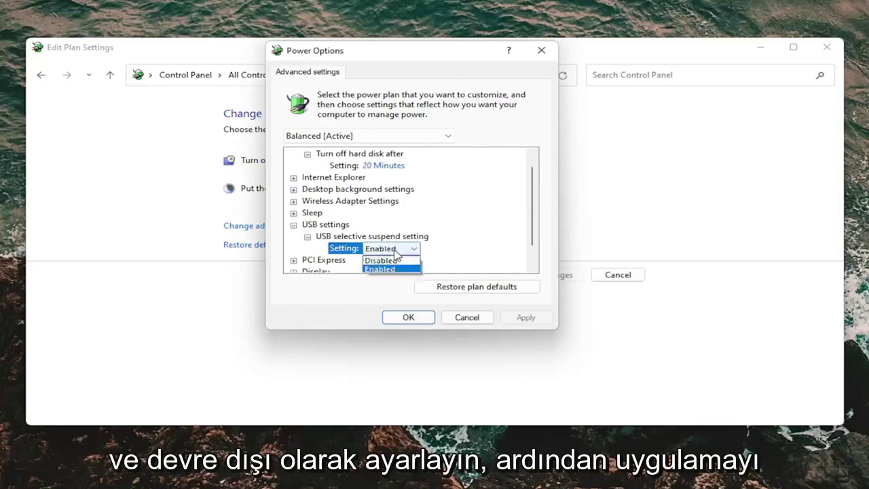
{"action": "left_click", "coordinate": [383, 267]}
{"action": "left_click", "coordinate": [520, 317]}
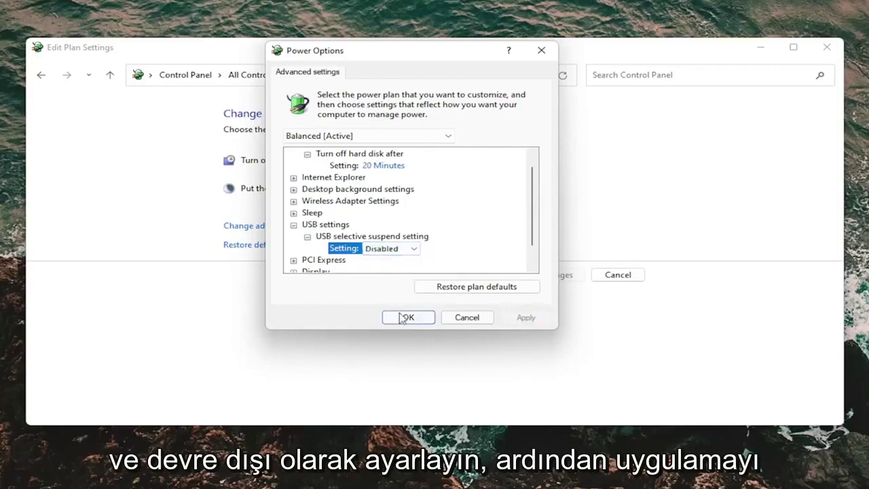
{"action": "left_click", "coordinate": [404, 317]}
{"action": "left_click", "coordinate": [826, 47]}
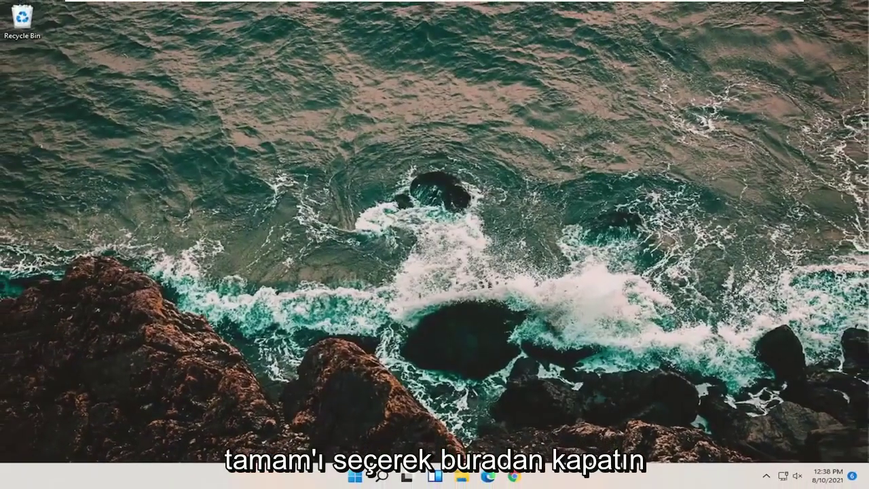
Run Command Prompt as administrator from a 'cmd' search, approving the UAC prompt
{"action": "left_click", "coordinate": [384, 480]}
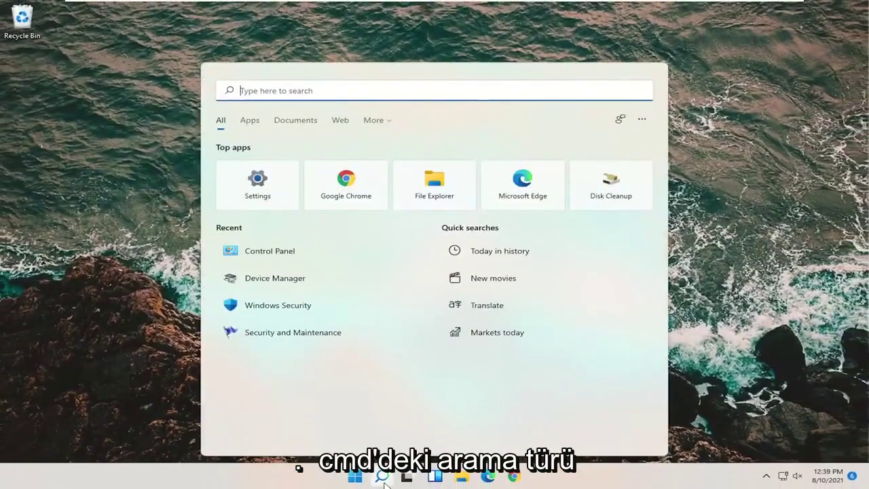
{"action": "type", "text": "cmd"}
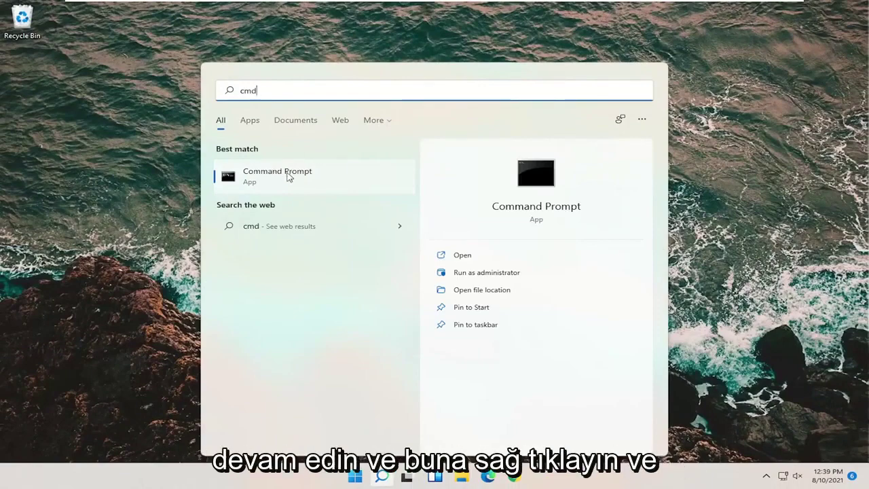
{"action": "right_click", "coordinate": [289, 178]}
{"action": "left_click", "coordinate": [338, 190]}
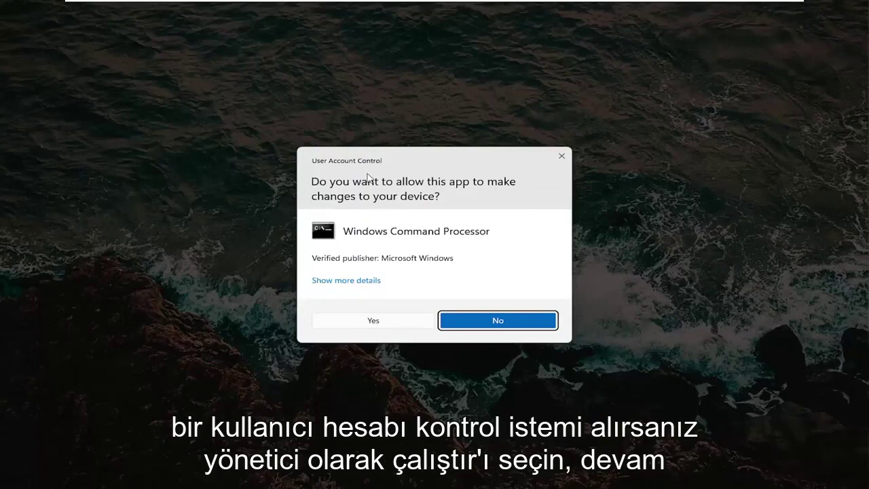
{"action": "left_click", "coordinate": [371, 322]}
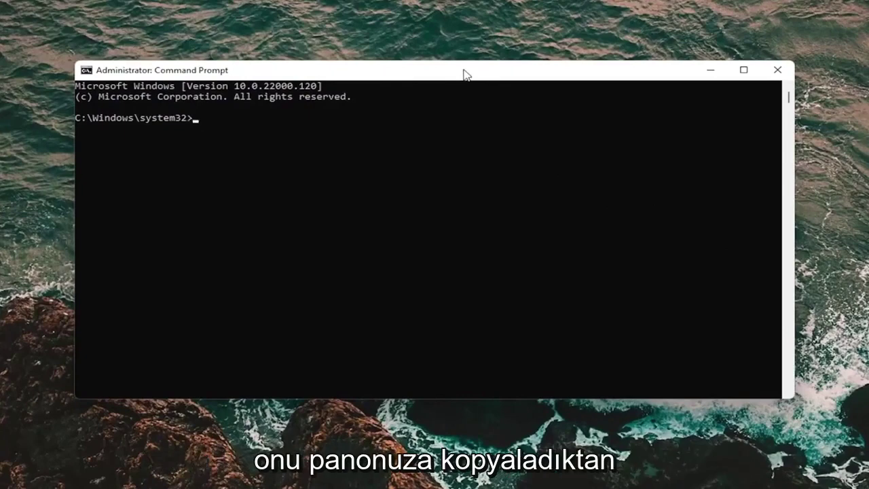
Paste and run sfc /scanfile, then sfc /verifyfile, on ieframe.dll
{"action": "right_click", "coordinate": [412, 71]}
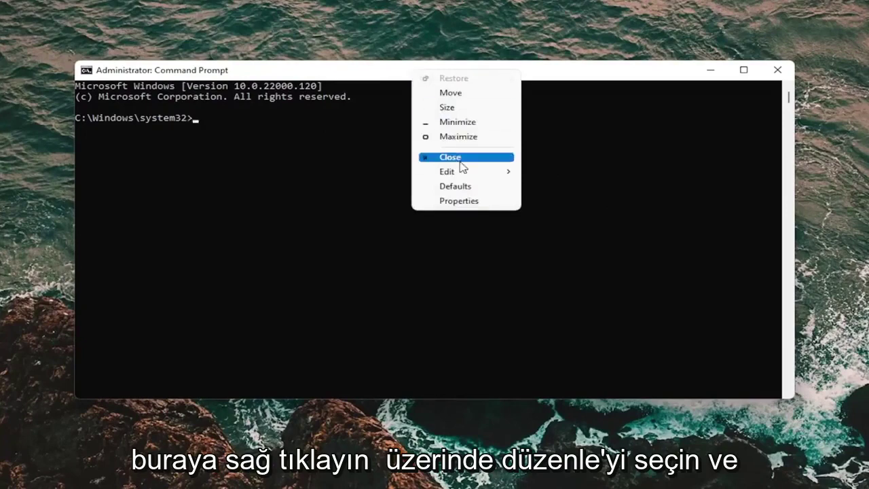
{"action": "mouse_move", "coordinate": [448, 171]}
{"action": "left_click", "coordinate": [556, 201]}
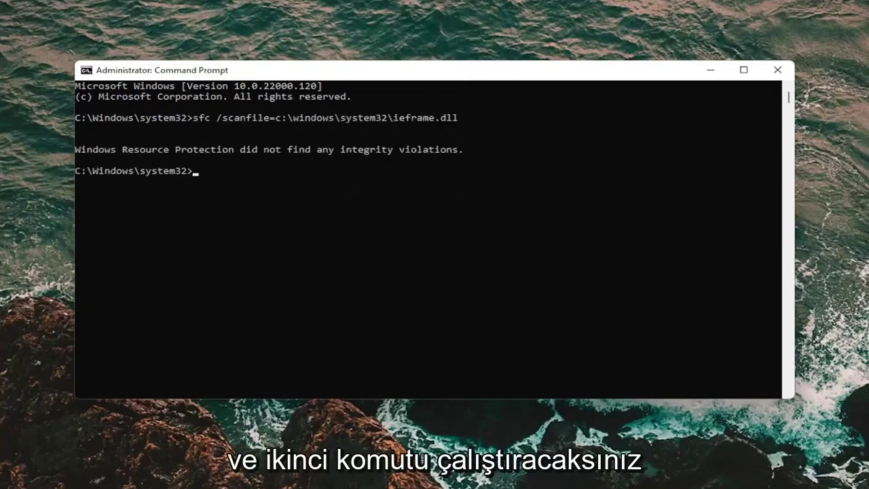
{"action": "right_click", "coordinate": [415, 76]}
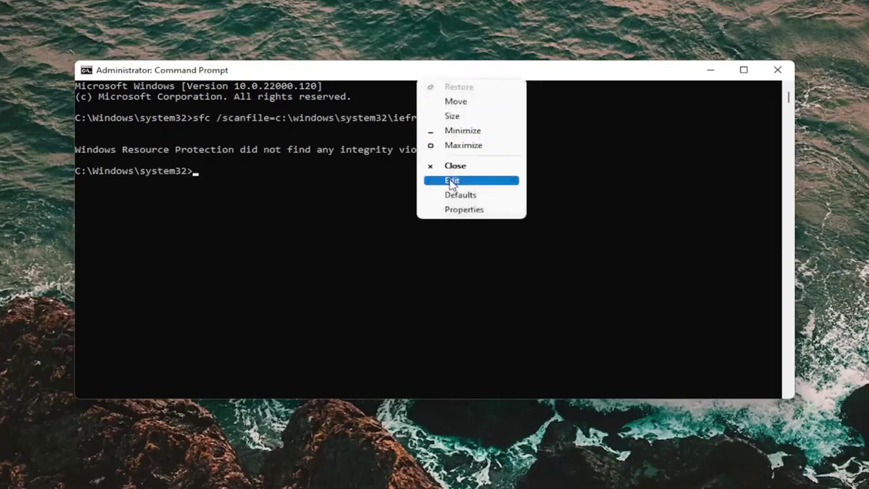
{"action": "mouse_move", "coordinate": [471, 180]}
{"action": "left_click", "coordinate": [551, 208]}
{"action": "key", "text": "Return"}
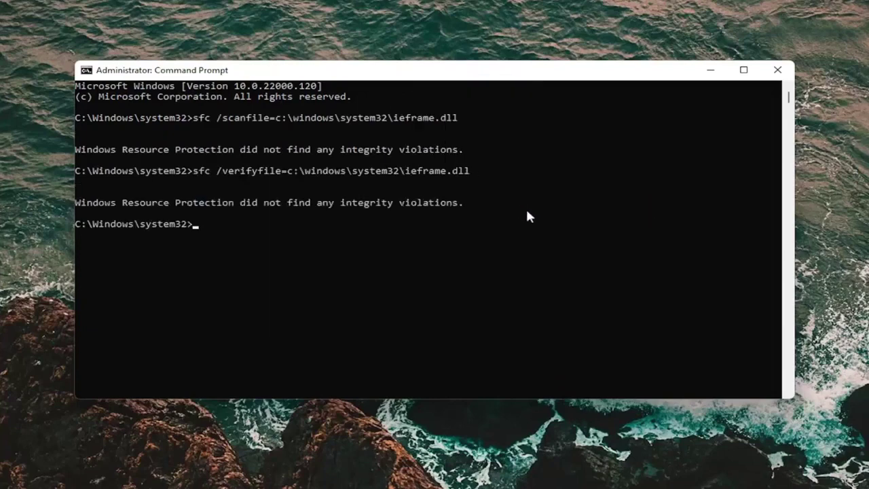
Paste and run sfc /scannow for a full system file scan
{"action": "right_click", "coordinate": [473, 73]}
{"action": "mouse_move", "coordinate": [527, 172]}
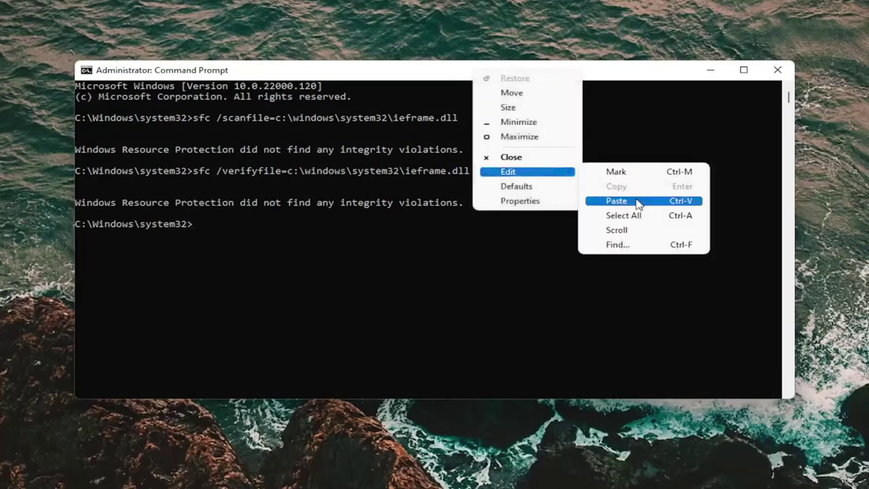
{"action": "left_click", "coordinate": [637, 202]}
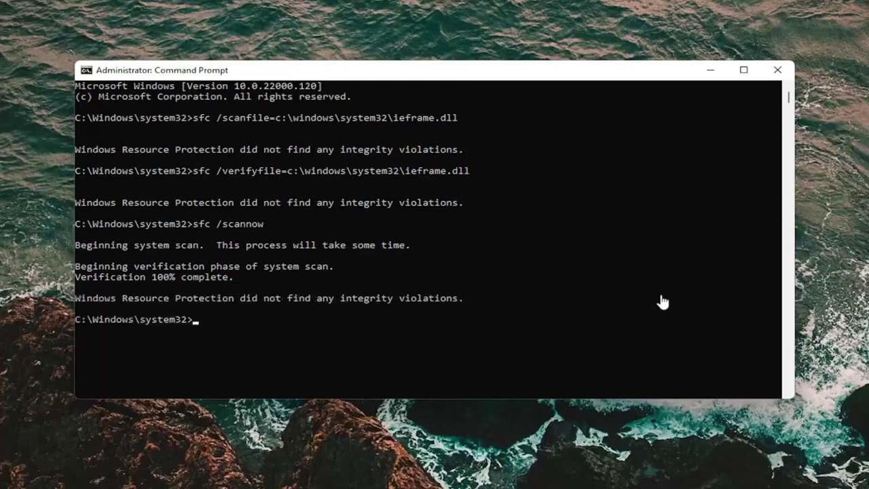
Paste and run chkdsk, letting it finish with no file system problems found
{"action": "right_click", "coordinate": [466, 72]}
{"action": "mouse_move", "coordinate": [517, 173]}
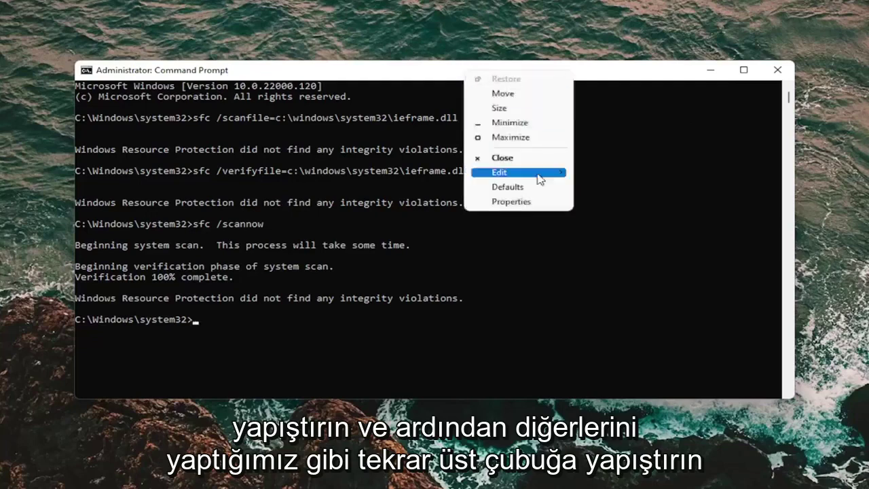
{"action": "left_click", "coordinate": [607, 201]}
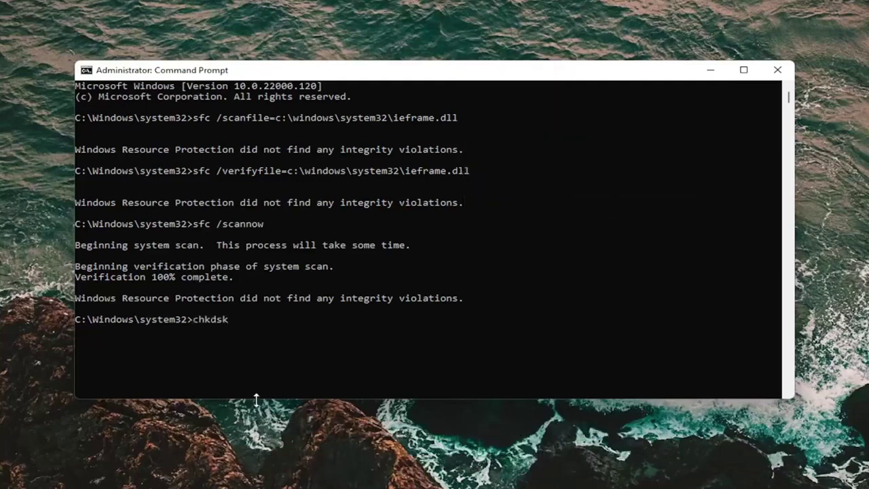
{"action": "key", "text": "Return"}
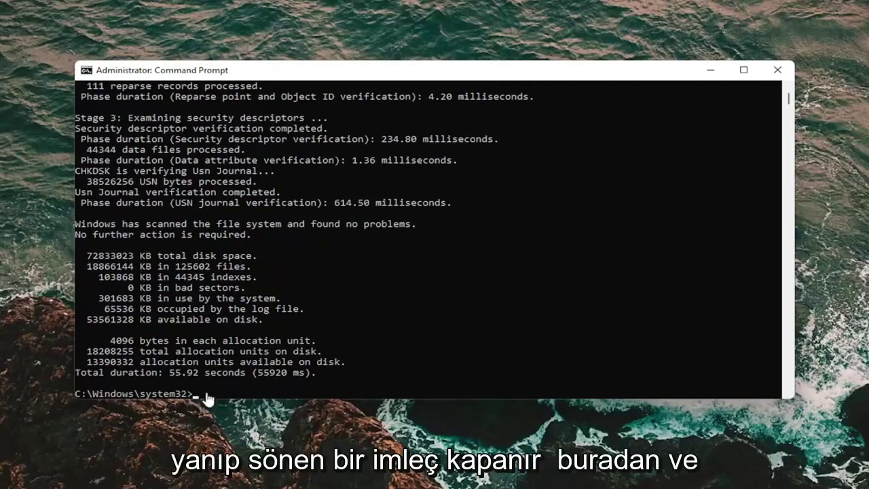
Close Command Prompt and bring up the Start button's quick-link power menu
{"action": "left_click", "coordinate": [778, 76]}
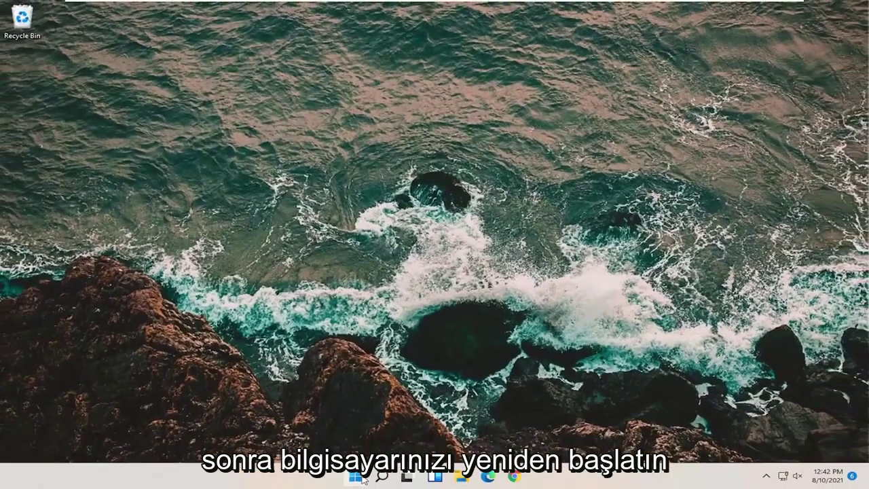
{"action": "right_click", "coordinate": [355, 477]}
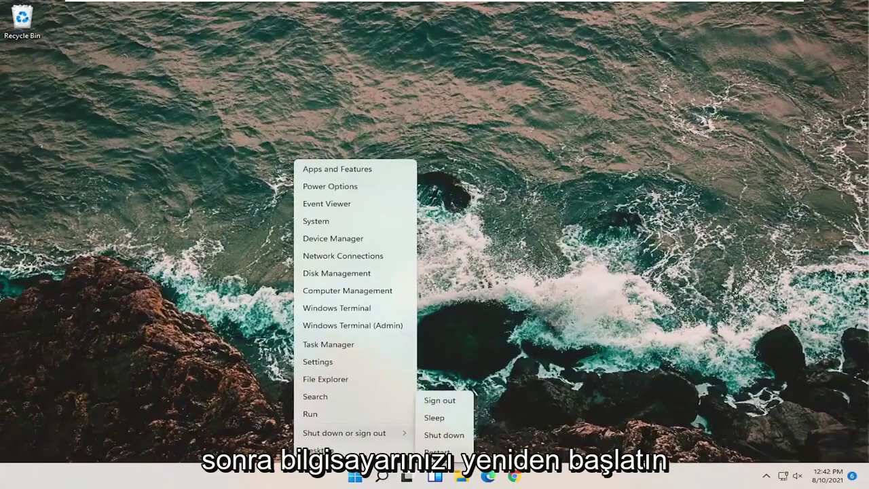